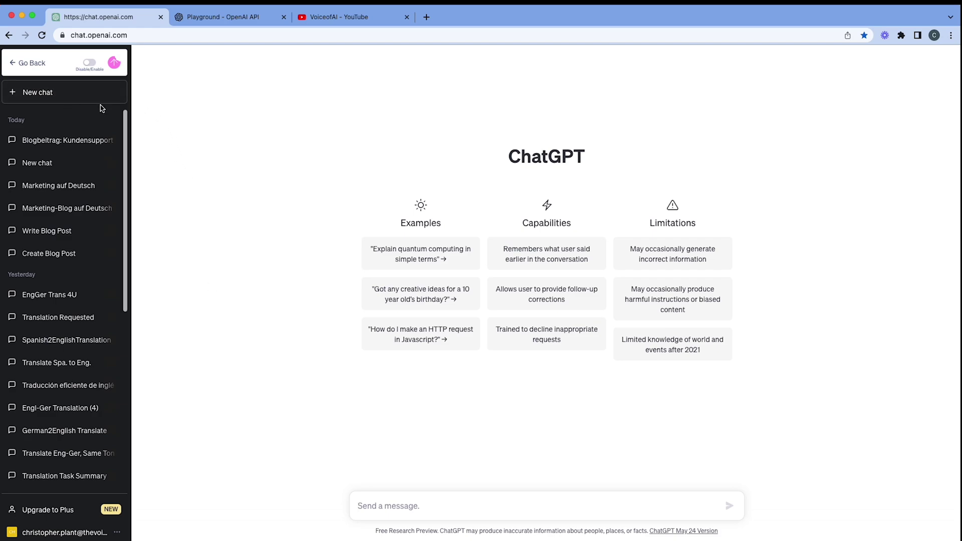
# Turn on the Snack Prompt extension so its prompt library fills the ChatGPT page
pyautogui.click(88, 64)
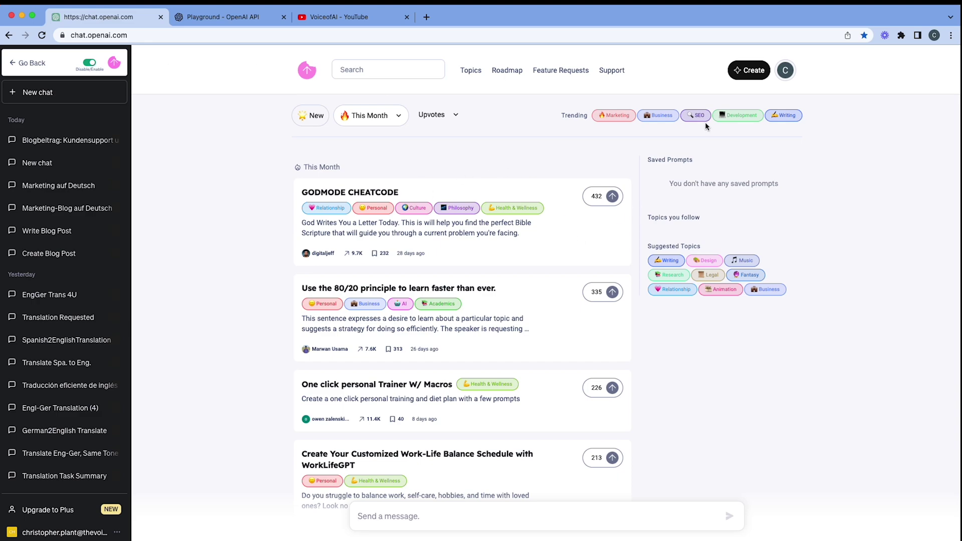
# Start a new template and paste 'Generate Content from any (YouTube) Video' as its title
pyautogui.click(756, 71)
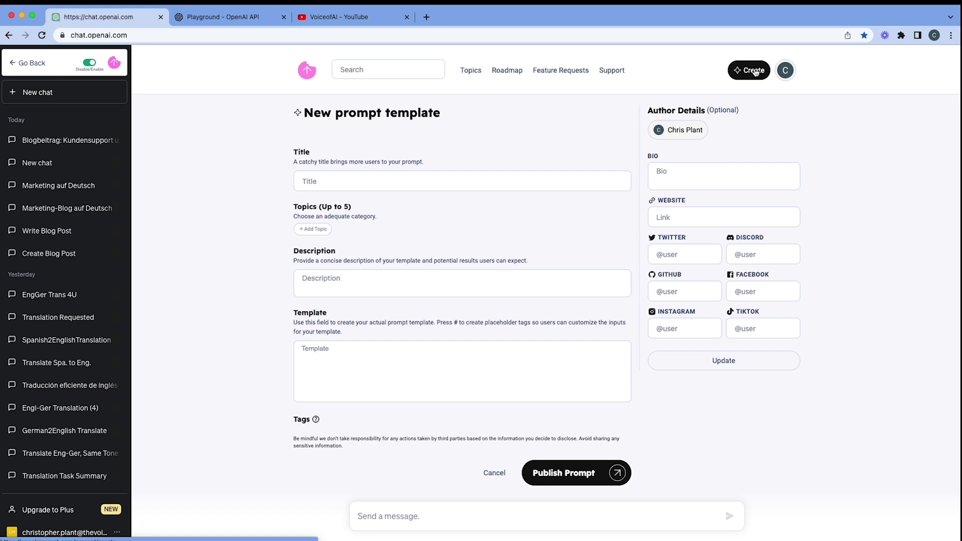
pyautogui.click(312, 180)
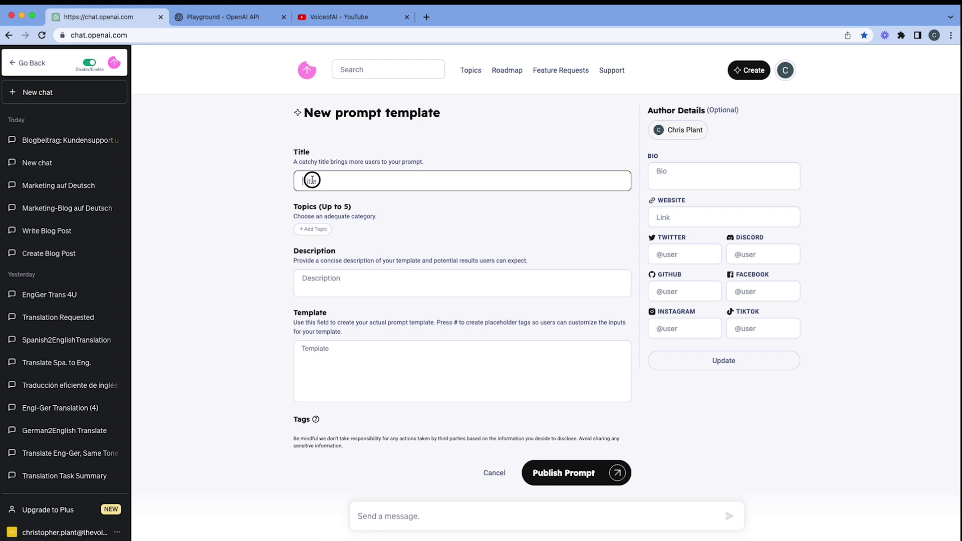
pyautogui.write('Generate Content from any (YouTube) Video')
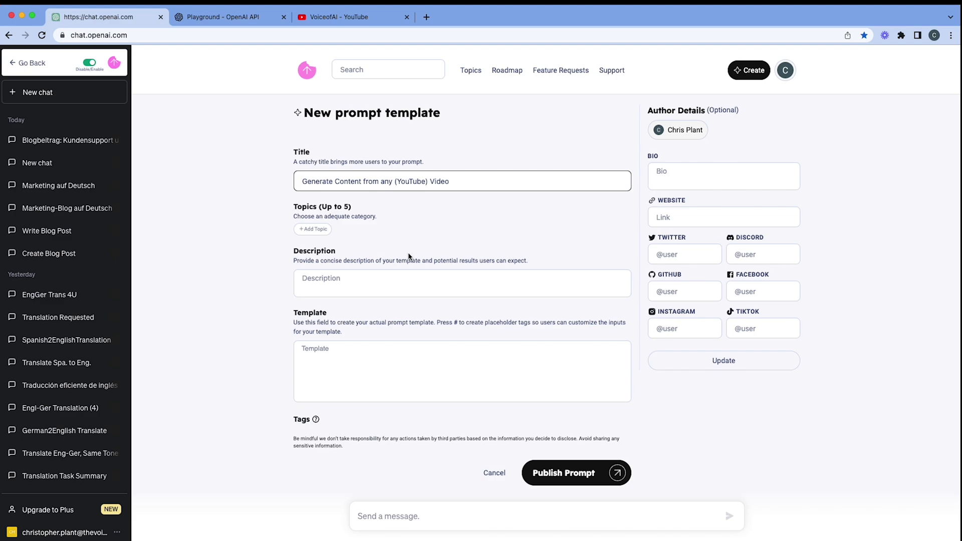
# Paste the six-line HTML blog-post prompt with {{language}} and {{lang_code}} placeholders into the template
pyautogui.click(319, 359)
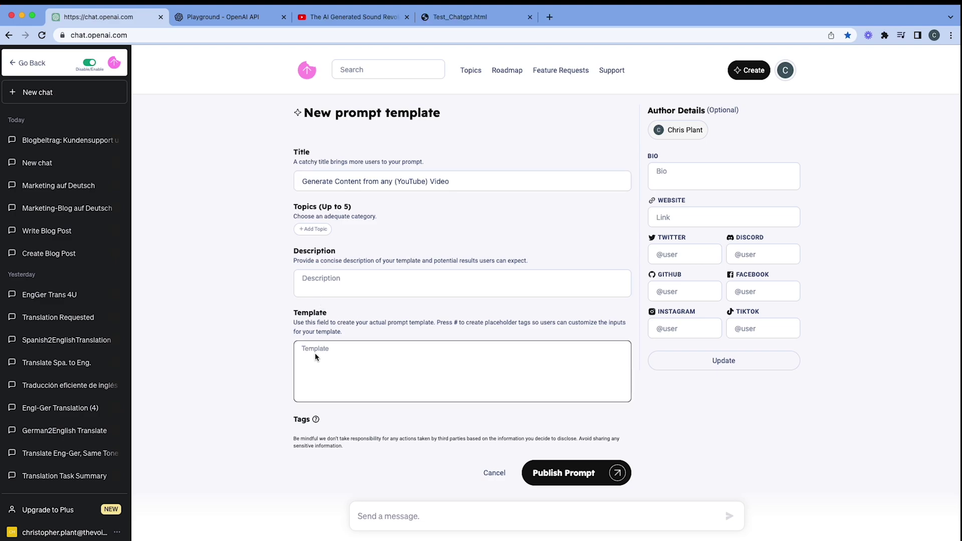
pyautogui.write('YOU: You are marketing specialist writing blog post for web page localised in {{language}}. TASK: Write short blog post under 500 words in {{language}}. Elaborate more in detail discussed topics in video. Optionally discuss more in detail impact on customer support. Spell Check document OUTPUT LANGUAGE: return all texts just in {{language}} ({{lang_code}}) OUTPUT FORMAT: HTML, each topic name is in <H3> tag and  content in the <P> tag')
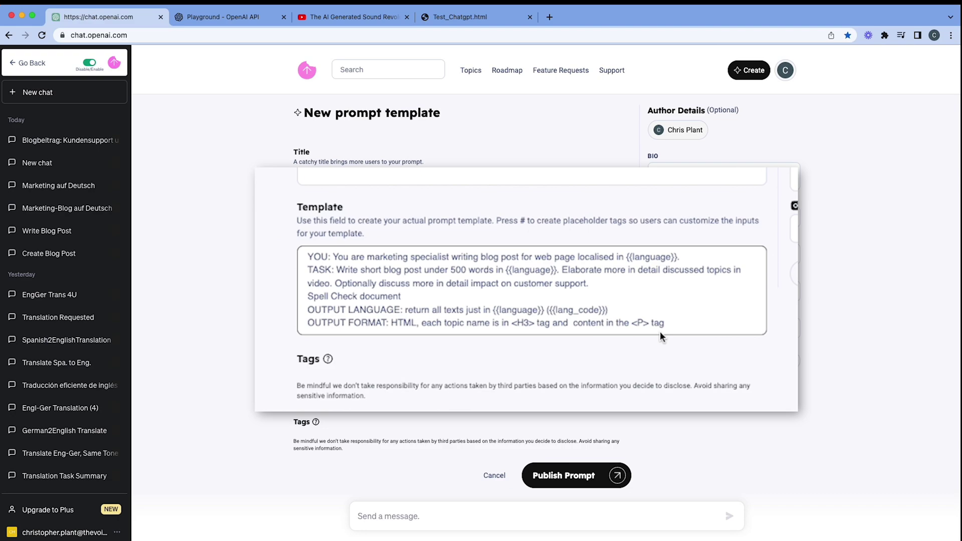
# Replace the first {{language}} with a new #Chosen Language placeholder tag
pyautogui.click(534, 348)
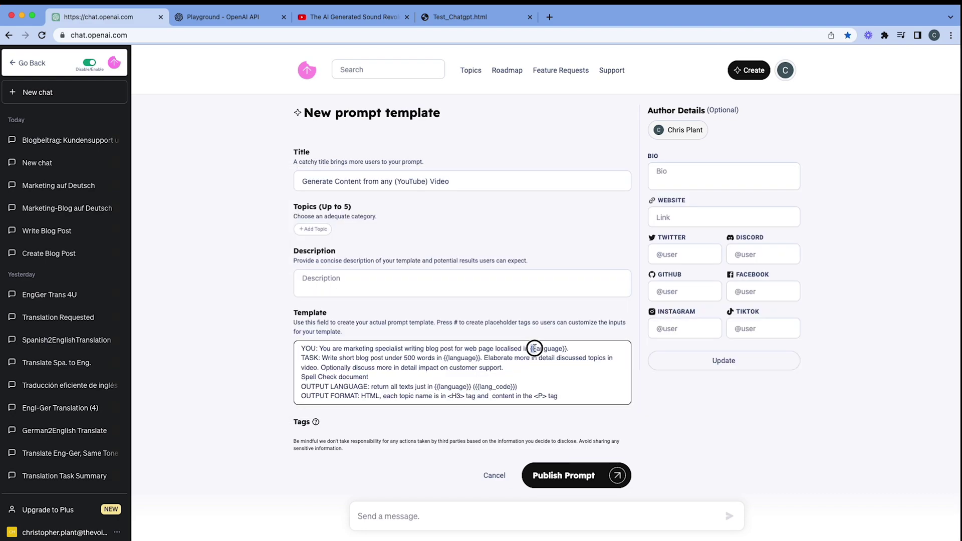
pyautogui.press('BackSpace')
pyautogui.press('BackSpace')
pyautogui.press('BackSpace')
pyautogui.write('#')
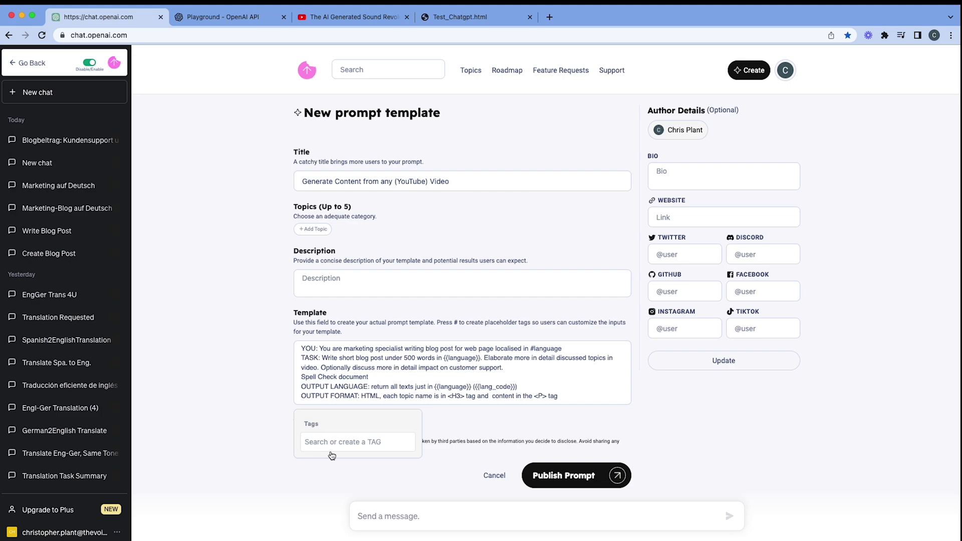
pyautogui.write('Chosen Language')
pyautogui.press('Return')
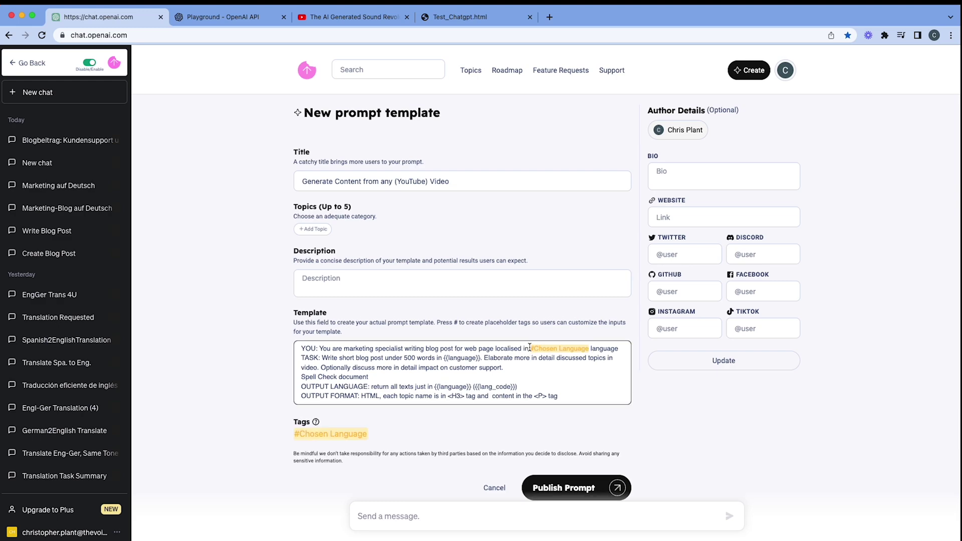
pyautogui.press('shift+super+Right')
pyautogui.press('BackSpace')
# Swap the {{language}} in the TASK and OUTPUT LANGUAGE lines for the #Chosen Language tag
pyautogui.keyDown('shift'); pyautogui.click(531, 348); pyautogui.keyUp('shift')
pyautogui.press('super+c')
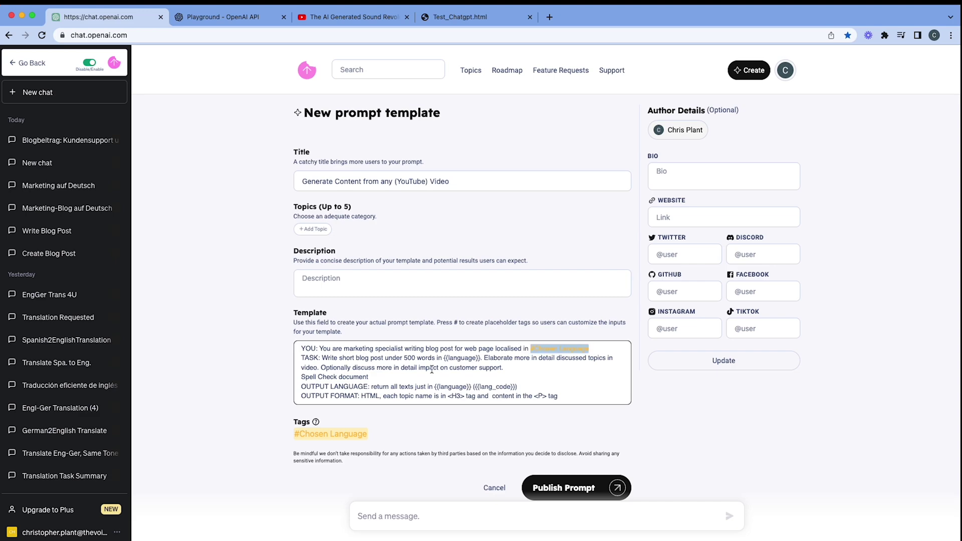
pyautogui.moveTo(481, 358); pyautogui.dragTo(444, 358)
pyautogui.press('super+v')
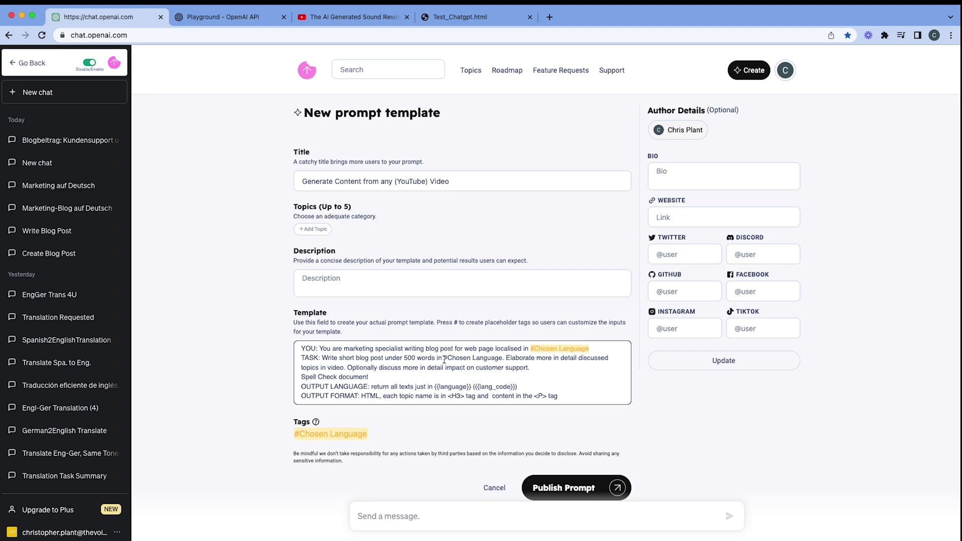
pyautogui.press('BackSpace')
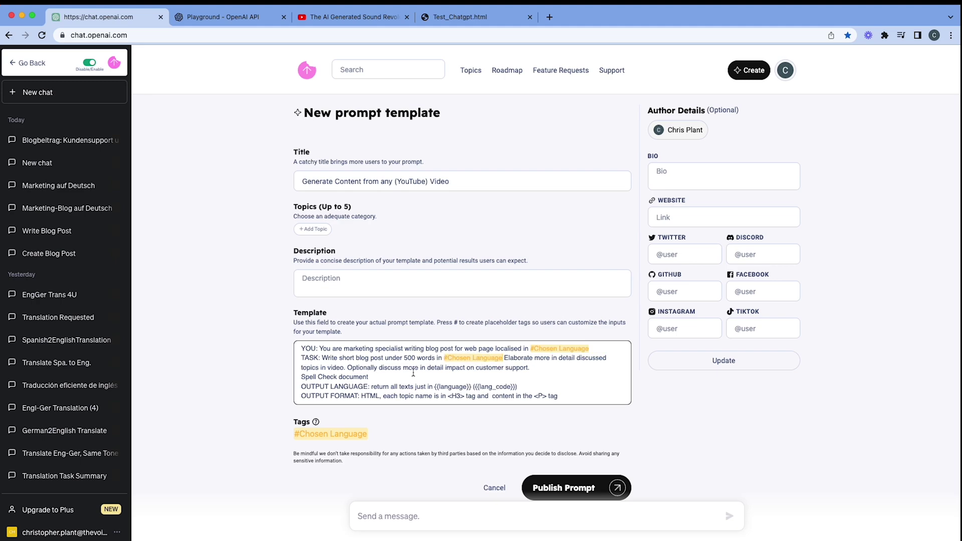
pyautogui.moveTo(472, 387); pyautogui.dragTo(432, 387)
pyautogui.press('super+v')
pyautogui.press('Return')
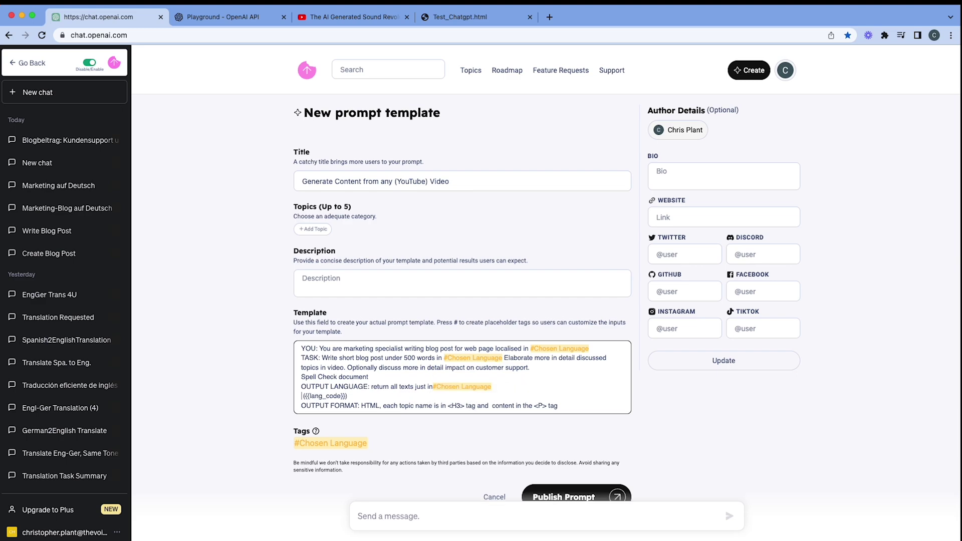
pyautogui.click(433, 386)
# Delete the ({{lang_code}}) placeholder line and select the whole template text
pyautogui.click(303, 396)
pyautogui.press('BackSpace')
pyautogui.hotkey('shift', 'Right')
pyautogui.hotkey('shift', 'Right')
pyautogui.hotkey('shift', 'Right')
pyautogui.hotkey('shift', 'Right')
pyautogui.hotkey('shift', 'Right')
pyautogui.hotkey('shift', 'Right')
pyautogui.hotkey('shift', 'Right')
pyautogui.hotkey('shift', 'Right')
pyautogui.hotkey('shift', 'Right')
pyautogui.hotkey('shift', 'Right')
pyautogui.hotkey('shift', 'Right')
pyautogui.hotkey('shift', 'Right')
pyautogui.hotkey('shift', 'Right')
pyautogui.hotkey('shift', 'Right')
pyautogui.hotkey('shift', 'Right')
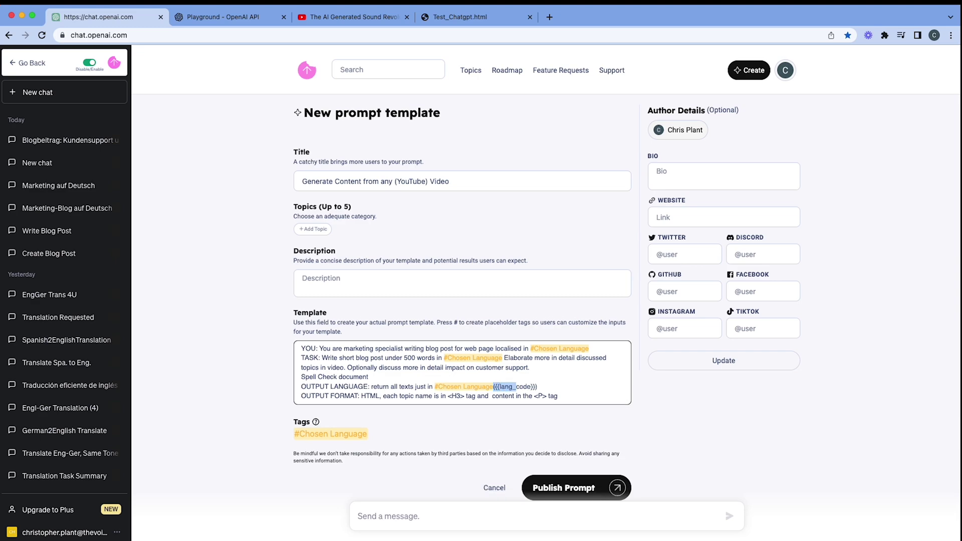
pyautogui.press('BackSpace')
pyautogui.scroll(-1, 339, 370)
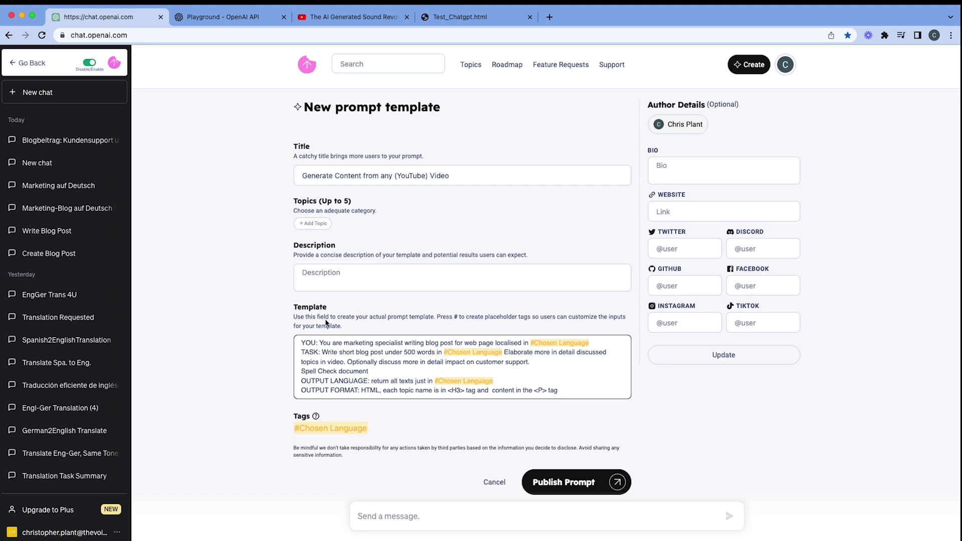
pyautogui.press('super+a')
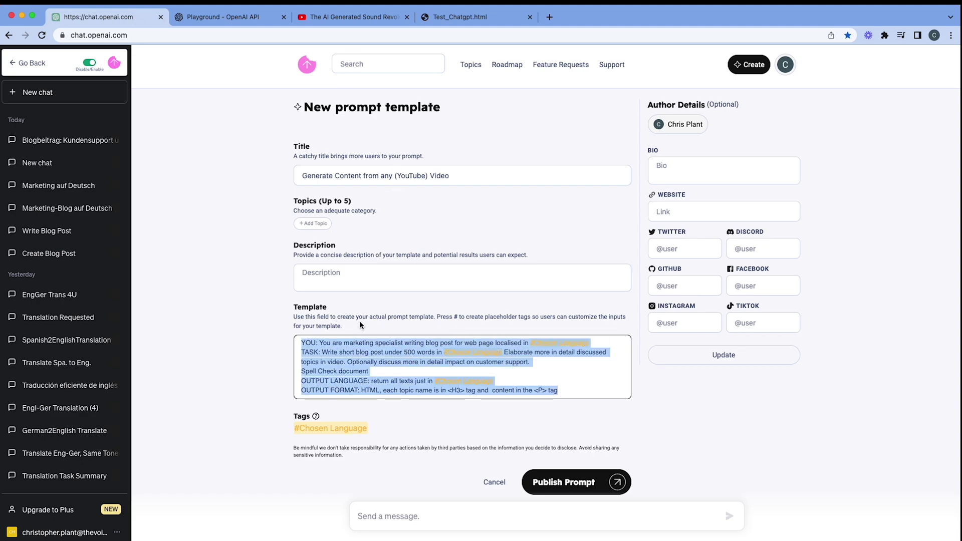
# Paste the prompt's description and add Business as a topic
pyautogui.click(349, 279)
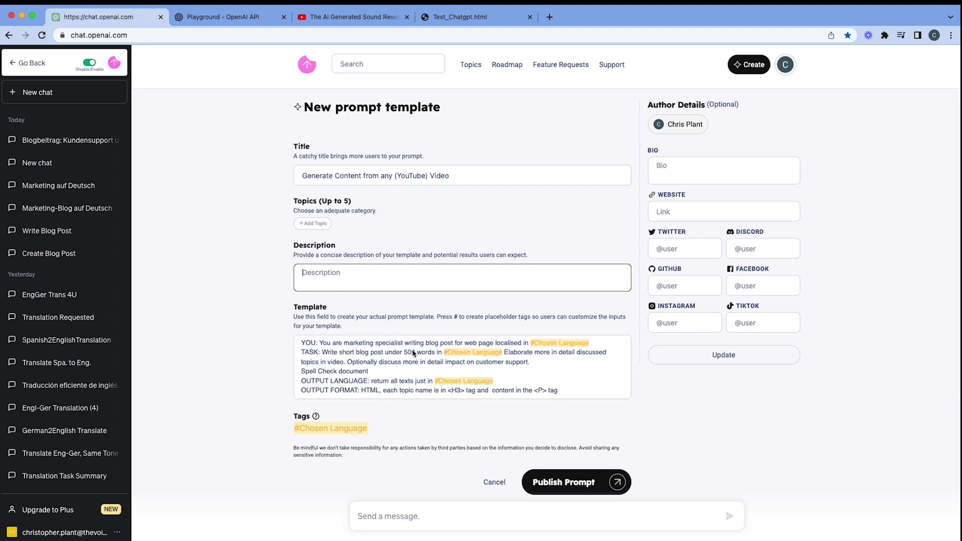
pyautogui.press('super+v')
pyautogui.click(321, 225)
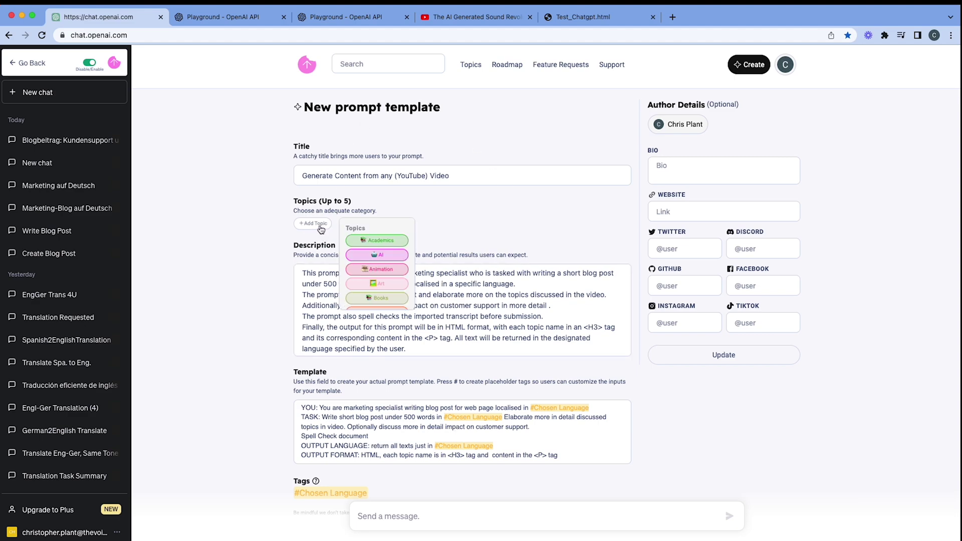
pyautogui.scroll(-2, 381, 272)
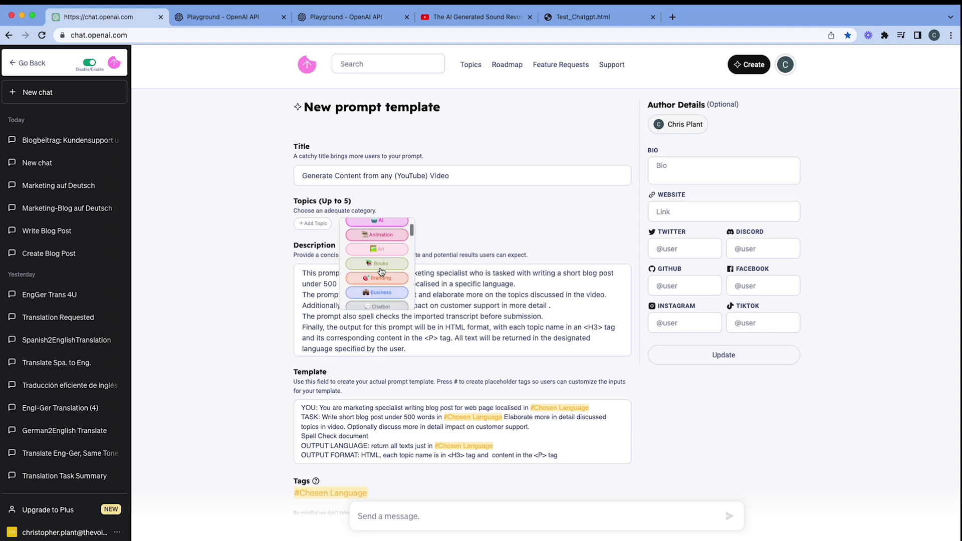
pyautogui.click(380, 292)
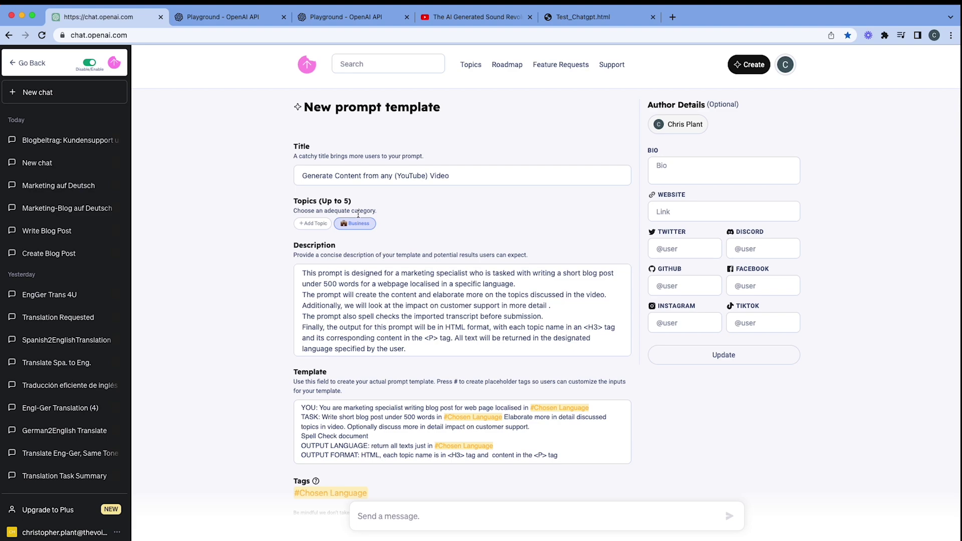
# Add Language, Video and Marketing as further topics
pyautogui.click(321, 224)
pyautogui.scroll(-2, 376, 267)
pyautogui.scroll(-5, 376, 267)
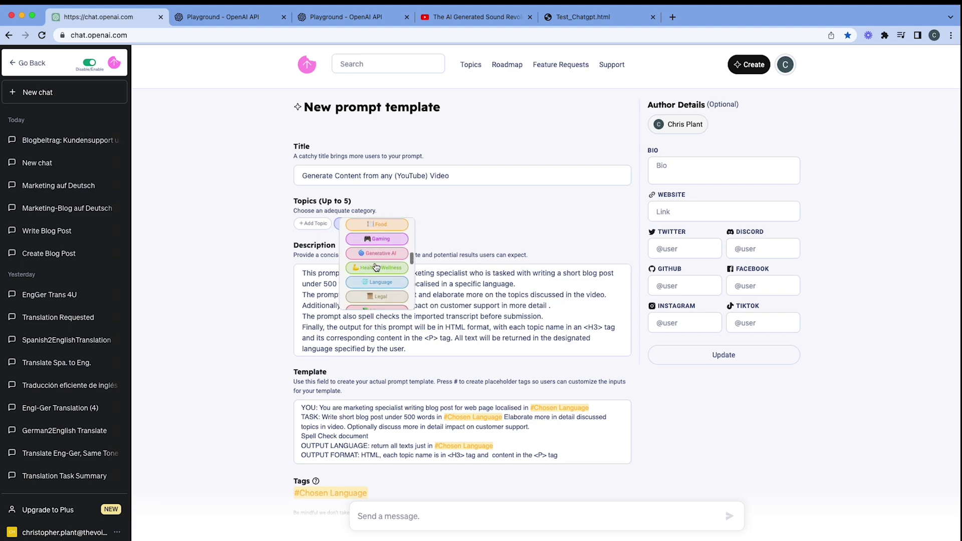
pyautogui.click(376, 245)
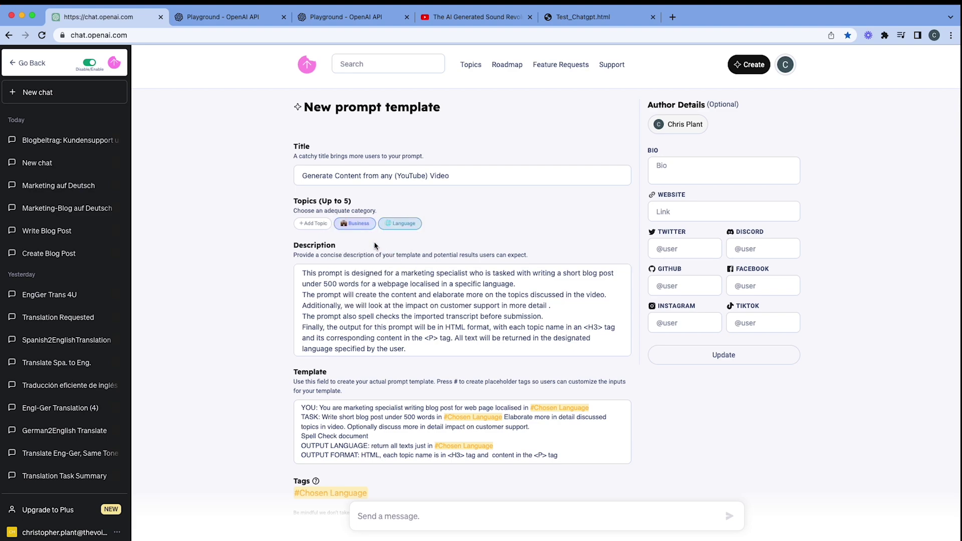
pyautogui.click(308, 226)
pyautogui.scroll(-2, 359, 274)
pyautogui.scroll(-5, 359, 273)
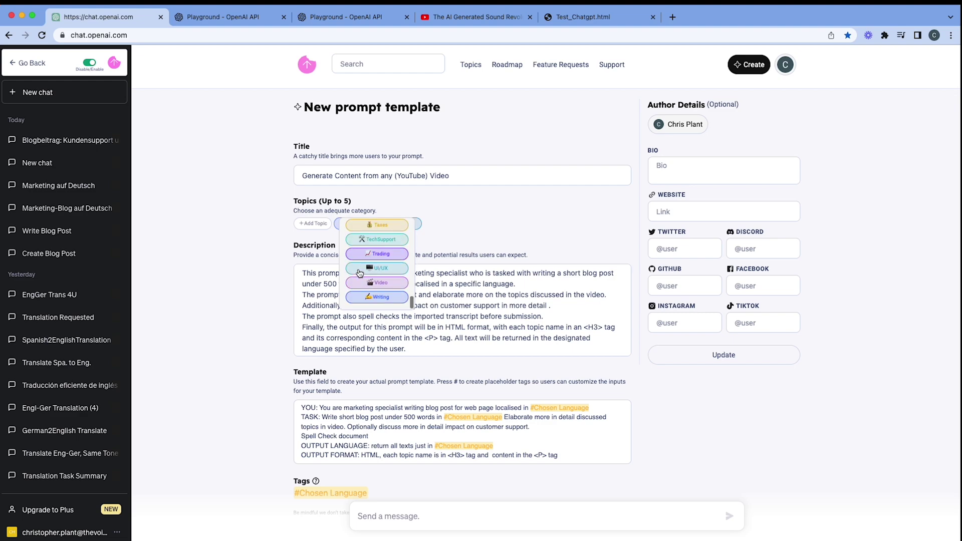
pyautogui.click(363, 279)
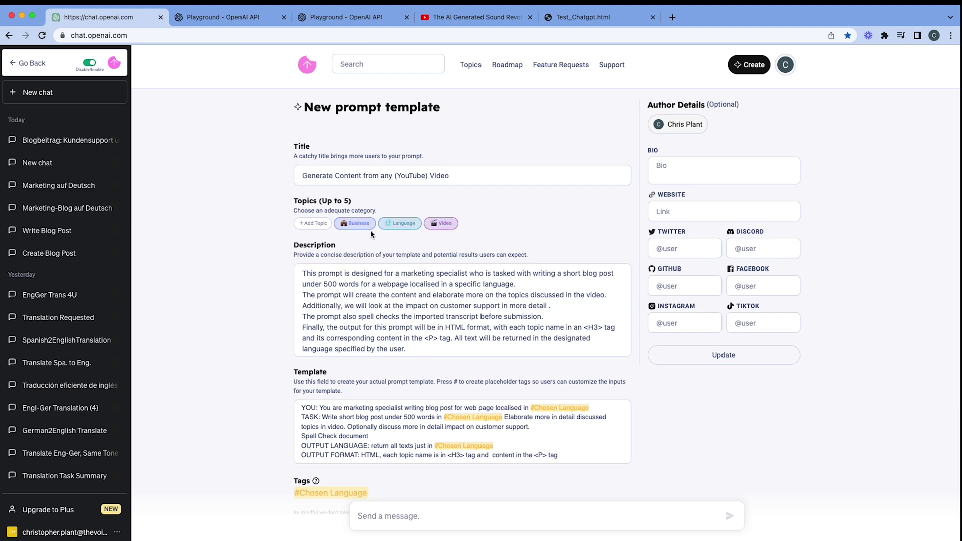
pyautogui.click(324, 224)
pyautogui.scroll(-5, 380, 305)
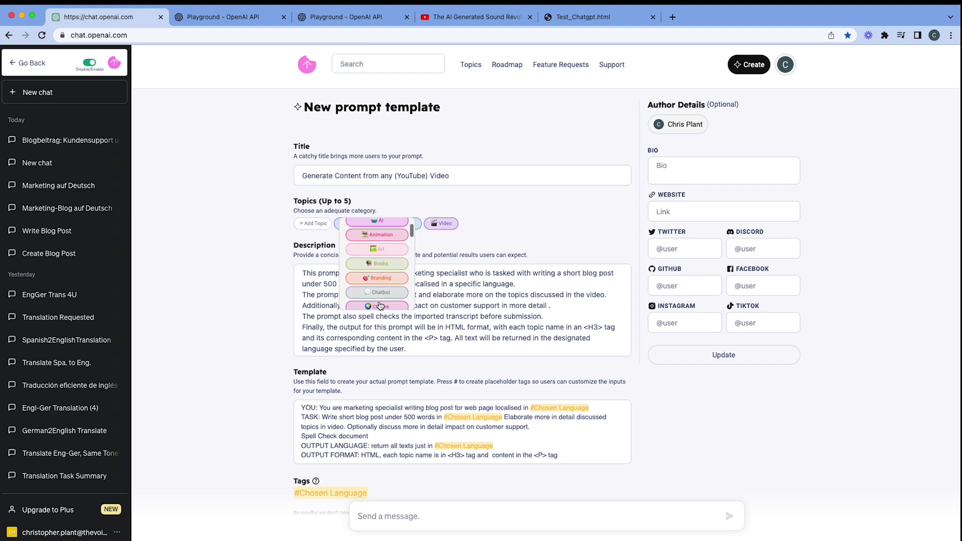
pyautogui.scroll(-5, 380, 305)
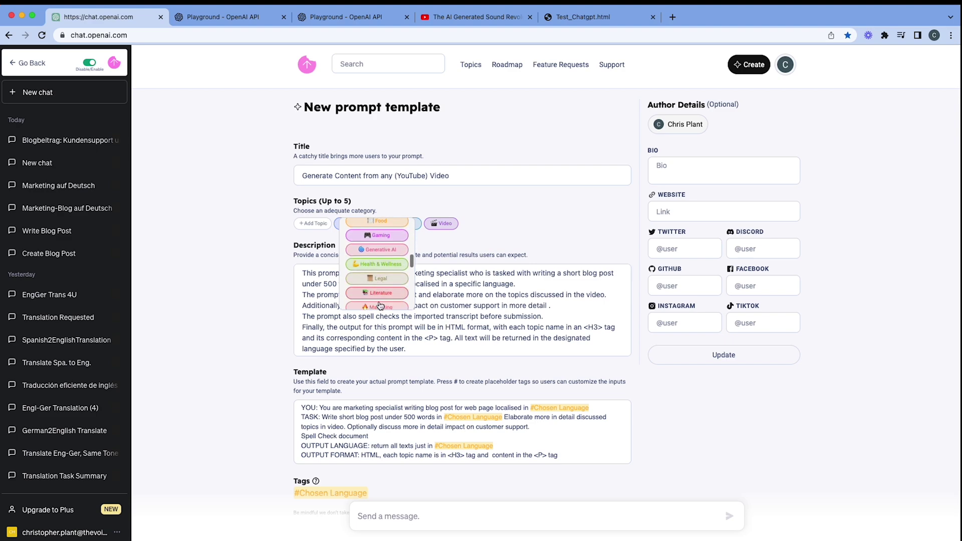
pyautogui.click(380, 267)
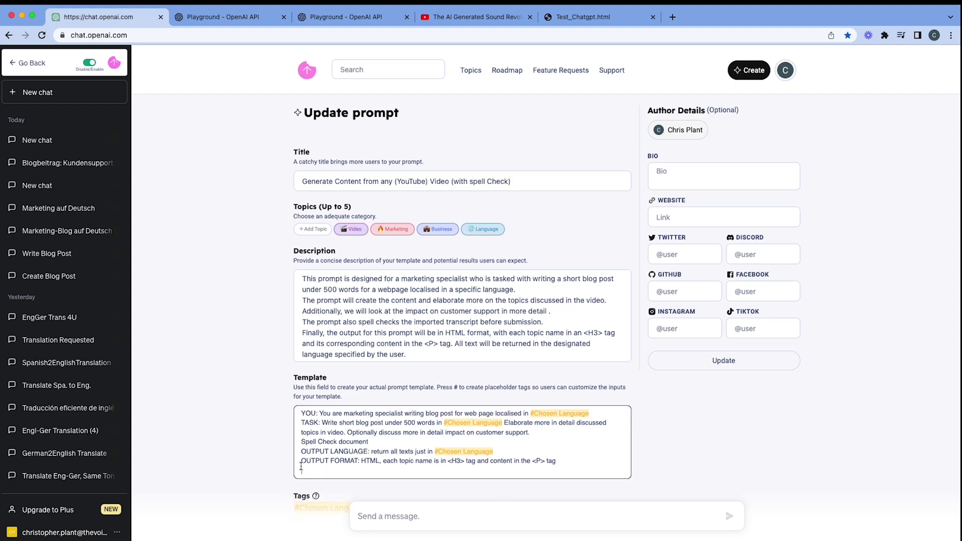
# Add a line requesting the video transcript and publish the '(with spell Check)' template
pyautogui.press('Return')
pyautogui.write('ASK FOR USER TO ENTER THE  VIDEO TRANSCRIPT:')
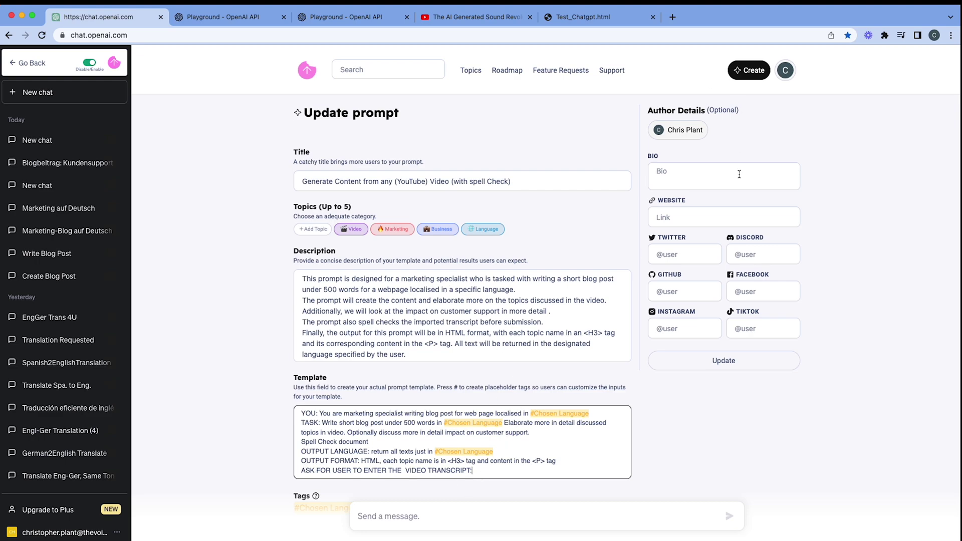
pyautogui.scroll(-2, 601, 350)
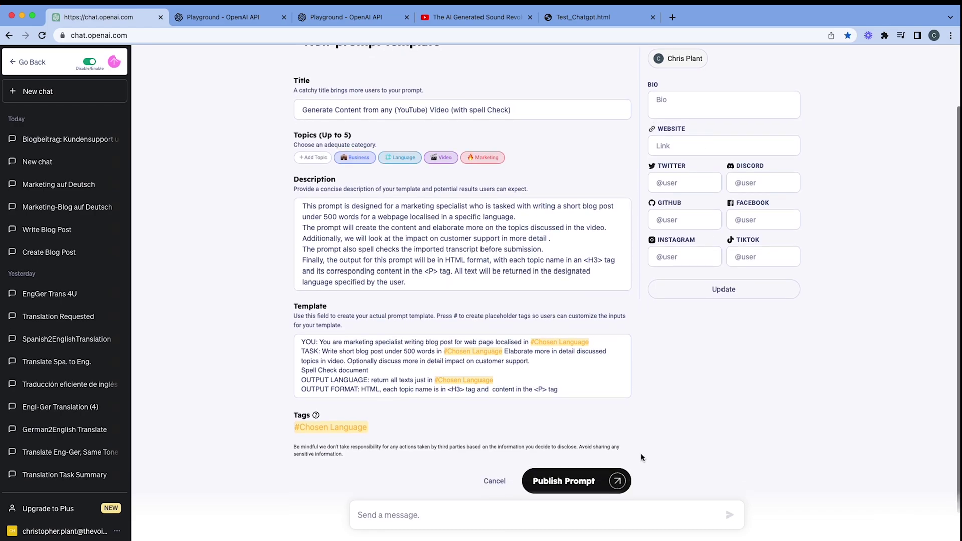
pyautogui.click(576, 482)
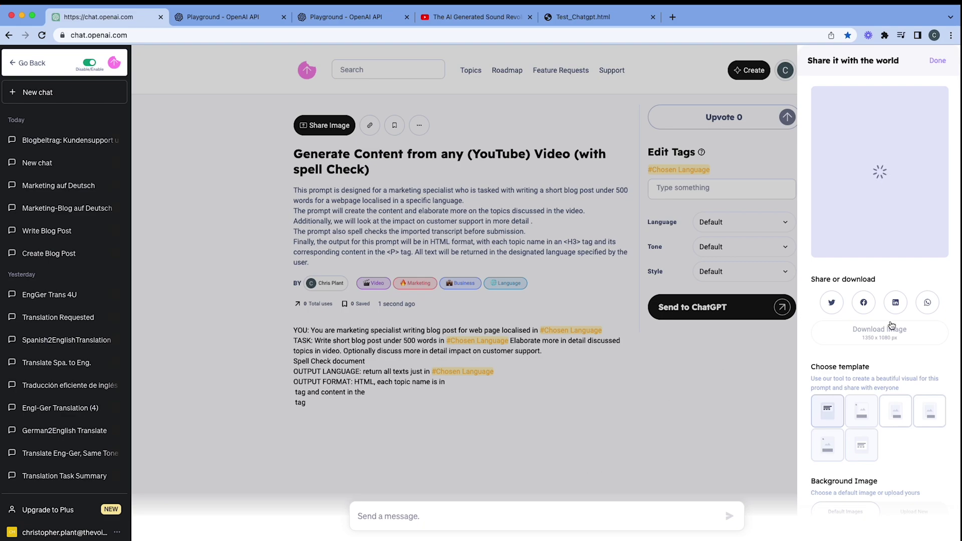
# Use AI_logo_snack_prompts.jpg as the share-image background and download the image as PNG
pyautogui.scroll(-2, 882, 401)
pyautogui.click(857, 485)
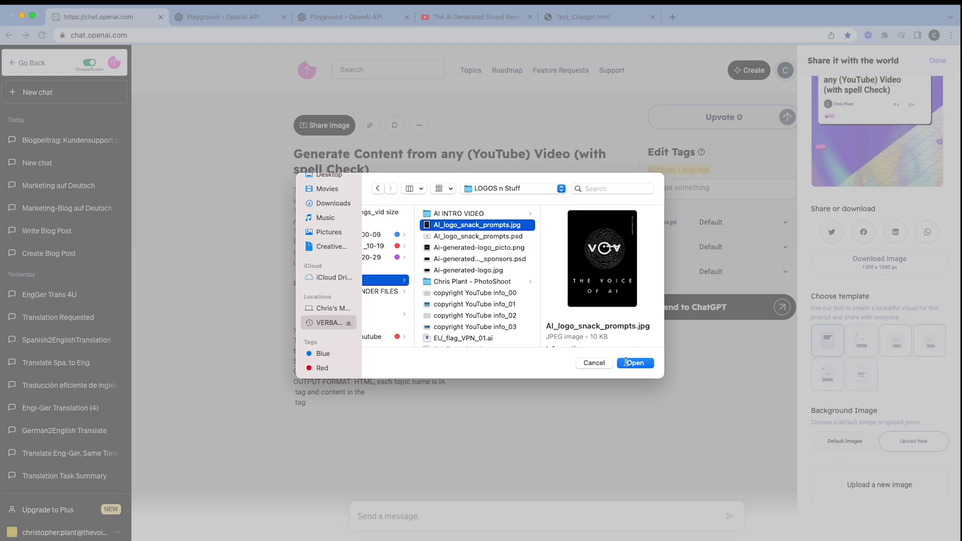
pyautogui.click(625, 363)
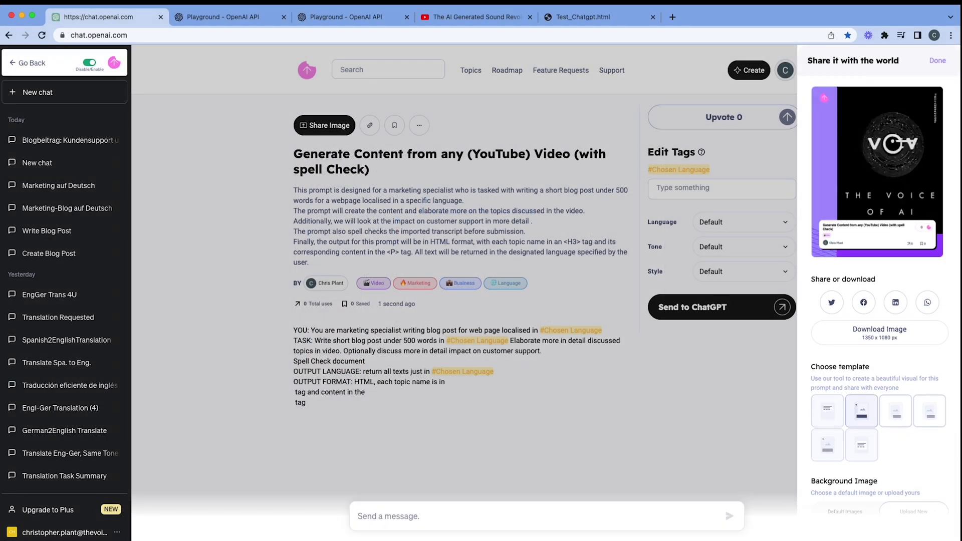
pyautogui.click(864, 326)
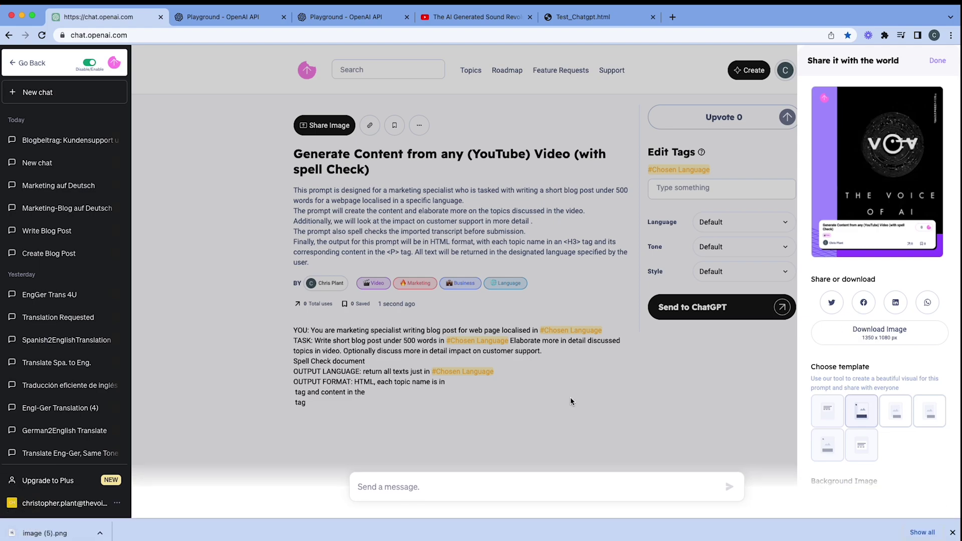
pyautogui.click(952, 532)
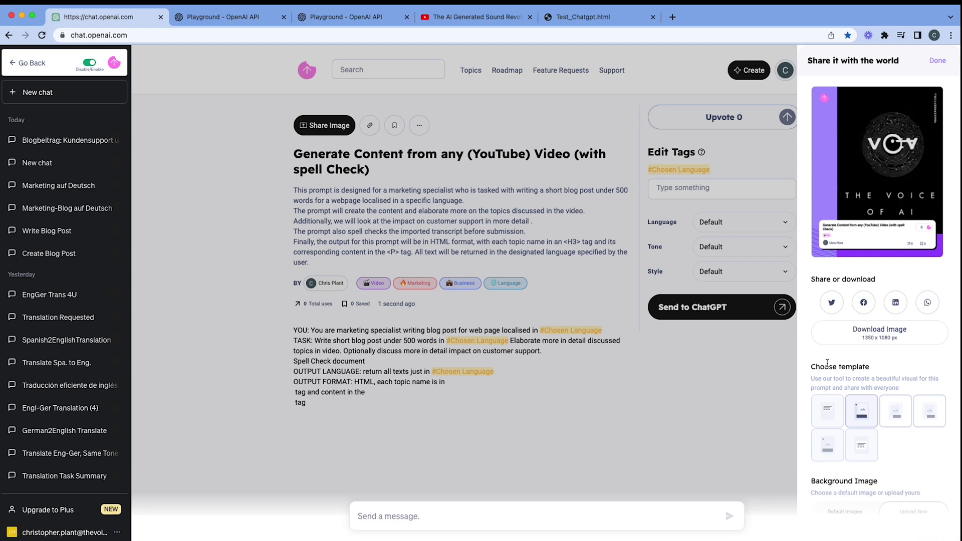
# Close the share panel and fill the Chosen Language tag with 'English'
pyautogui.click(939, 62)
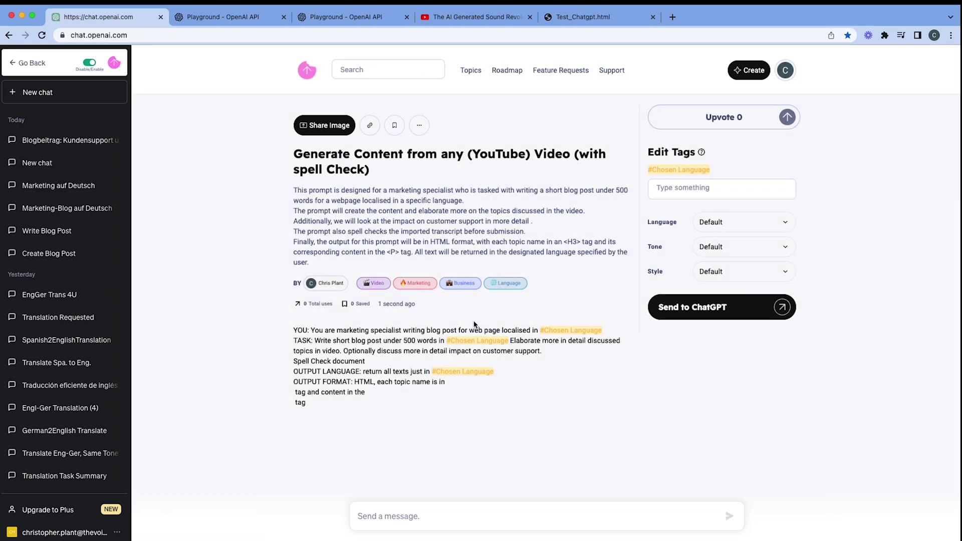
pyautogui.click(695, 194)
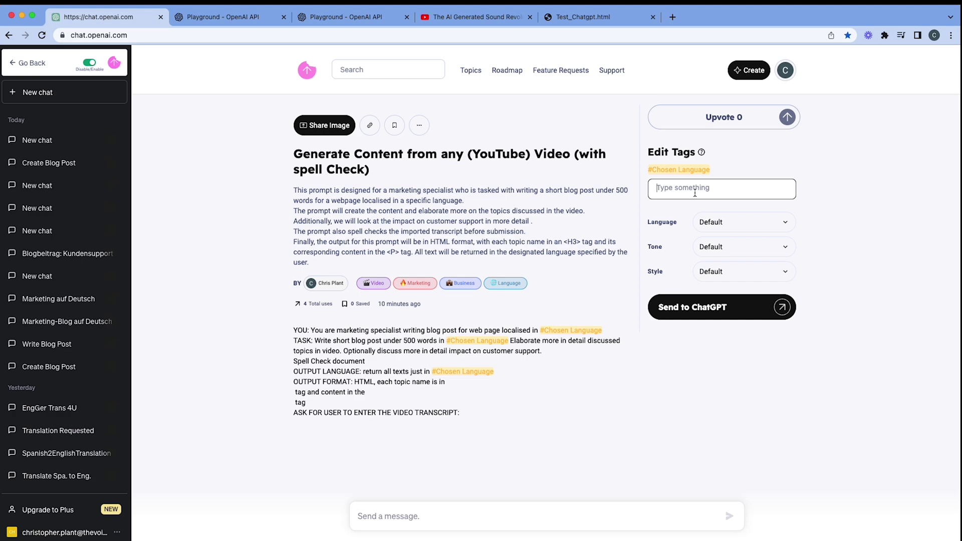
pyautogui.write('english')
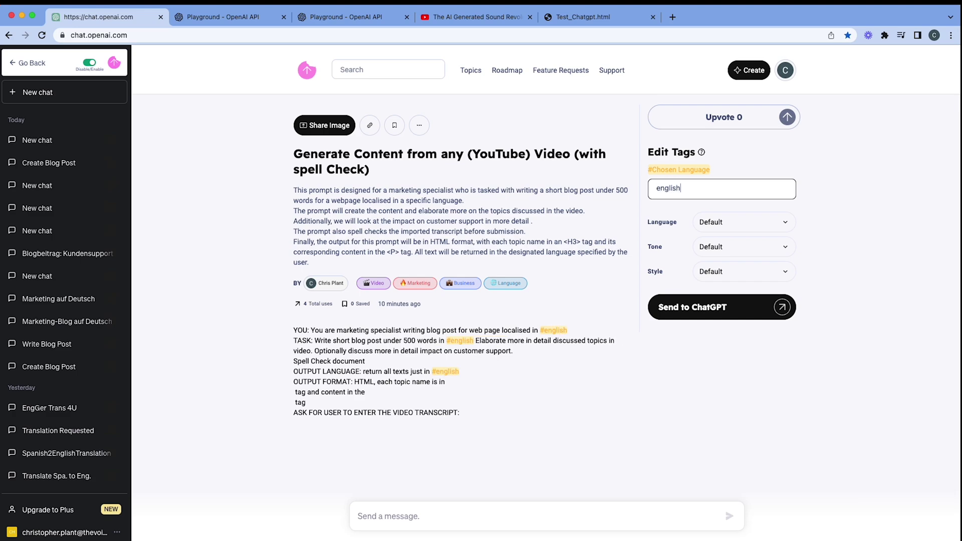
pyautogui.click(657, 188)
pyautogui.write('E')
# Send the English prompt to ChatGPT, then select the full YouTube transcript
pyautogui.click(778, 309)
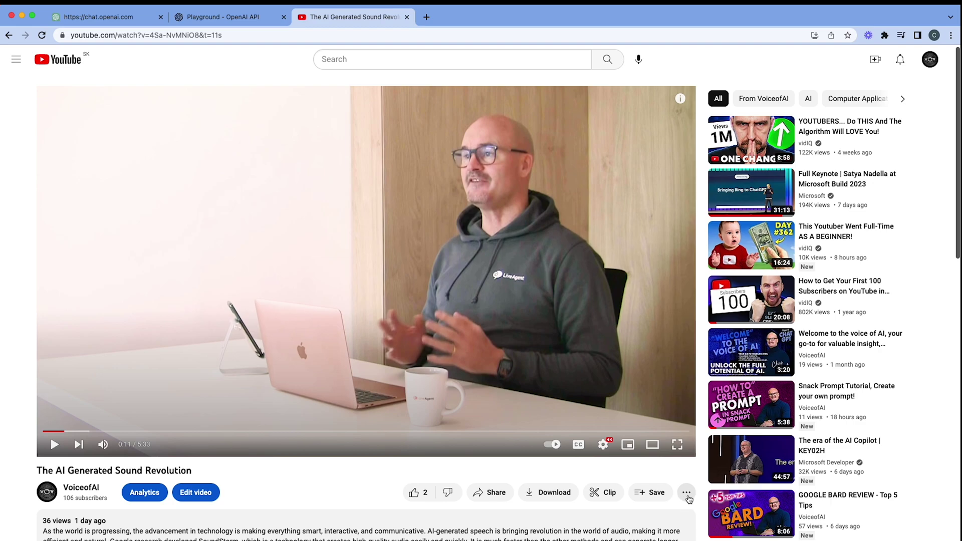
pyautogui.click(686, 496)
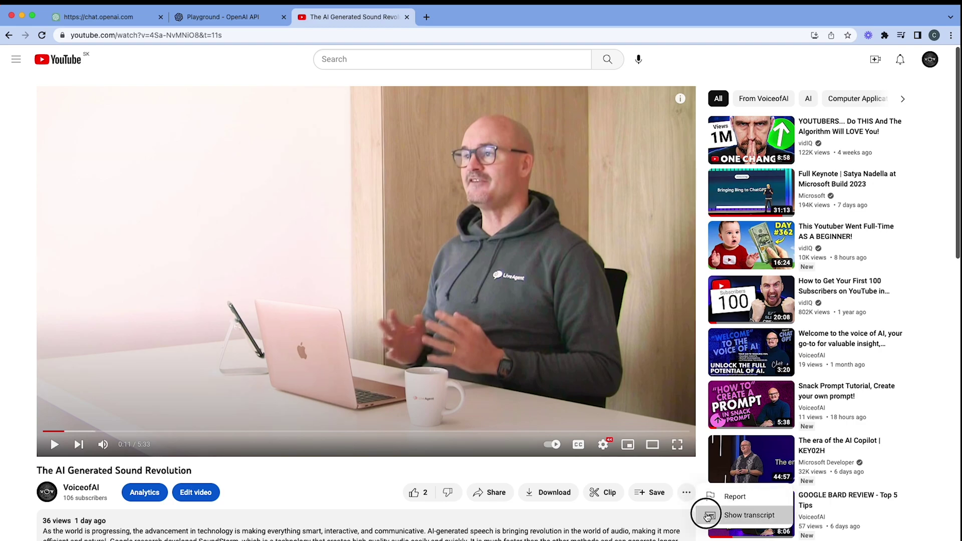
pyautogui.click(710, 515)
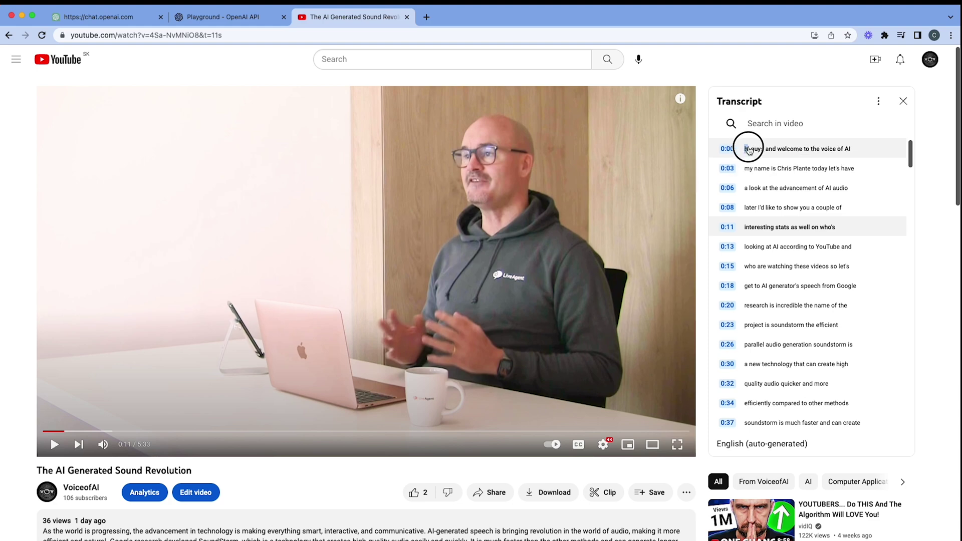
pyautogui.moveTo(720, 147); pyautogui.dragTo(842, 436)
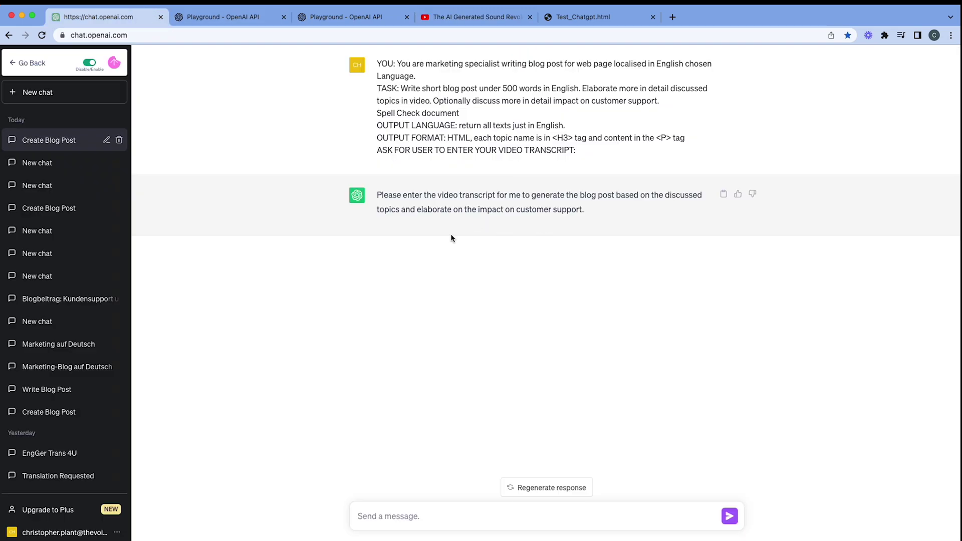
# Paste the transcript into ChatGPT, send it, and review the generated HTML blog post
pyautogui.press('super+v')
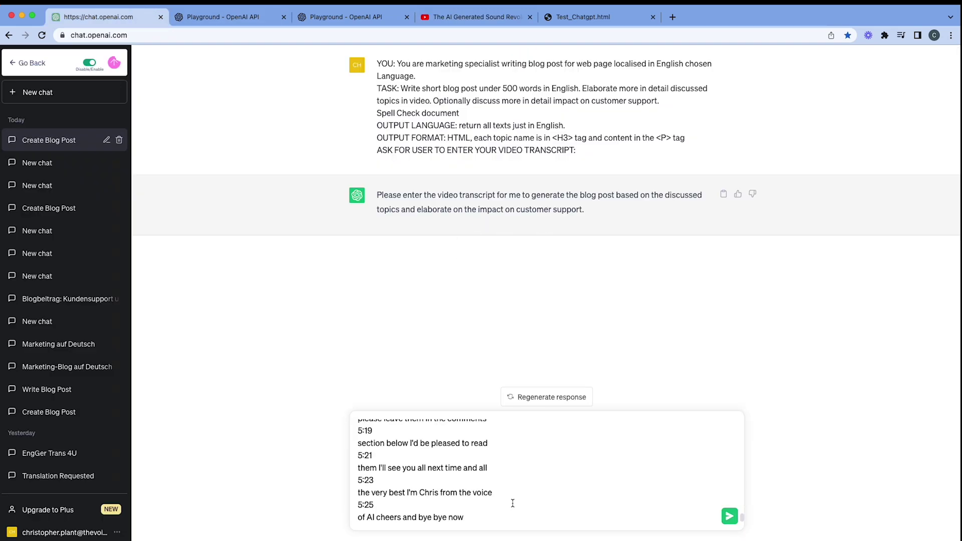
pyautogui.click(729, 516)
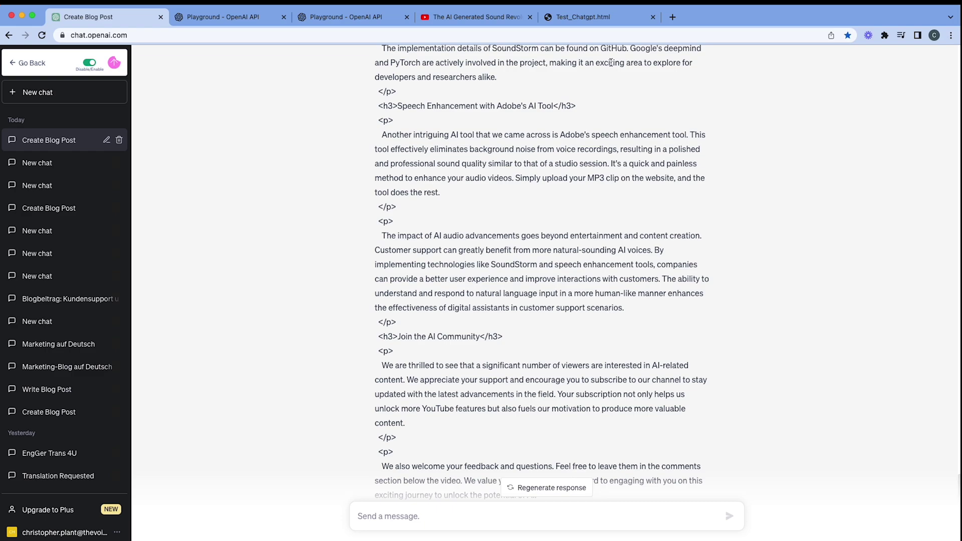
pyautogui.scroll(-5, 554, 265)
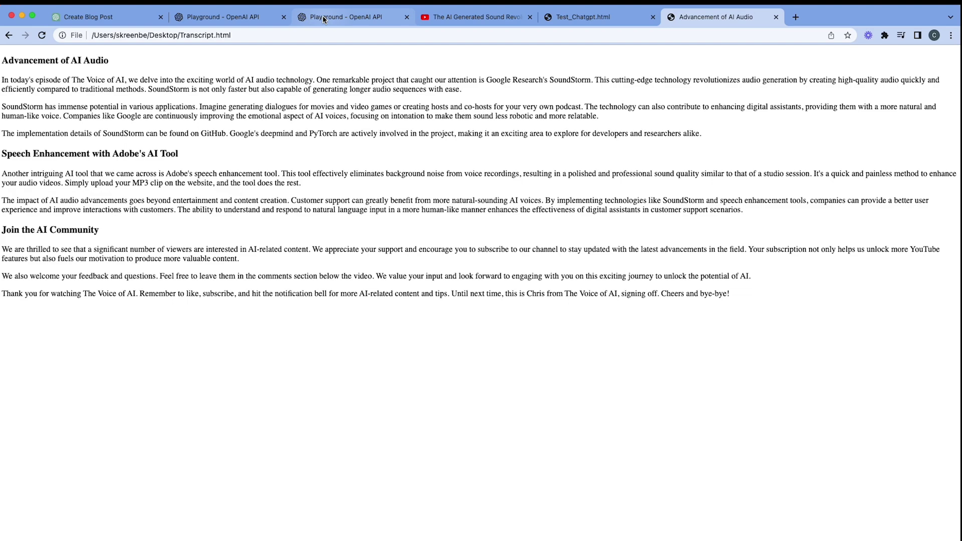
pyautogui.press('super+1')
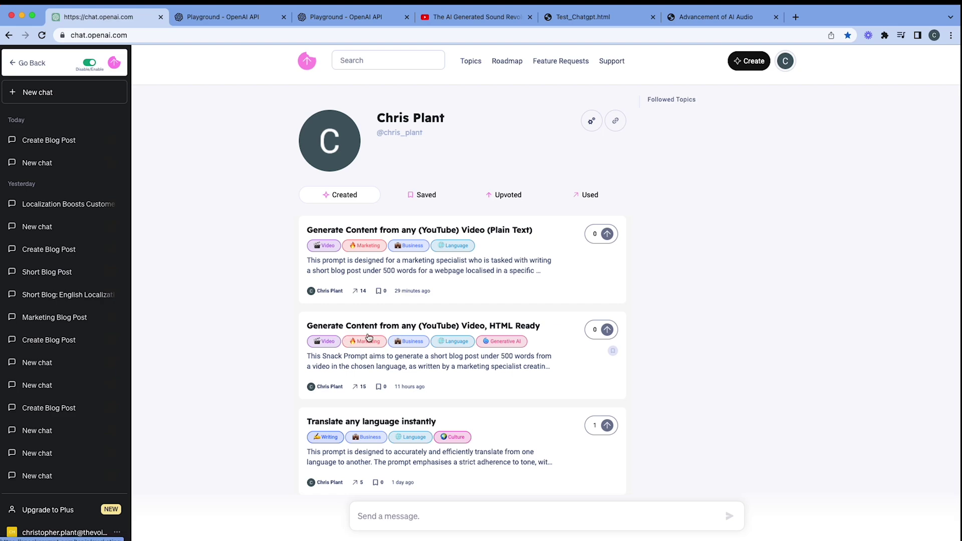
pyautogui.click(499, 333)
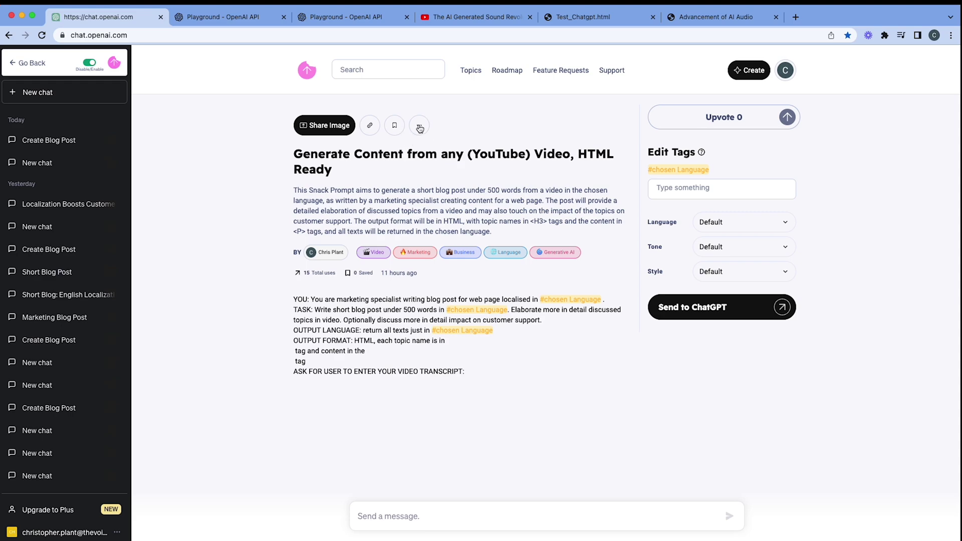
pyautogui.click(420, 153)
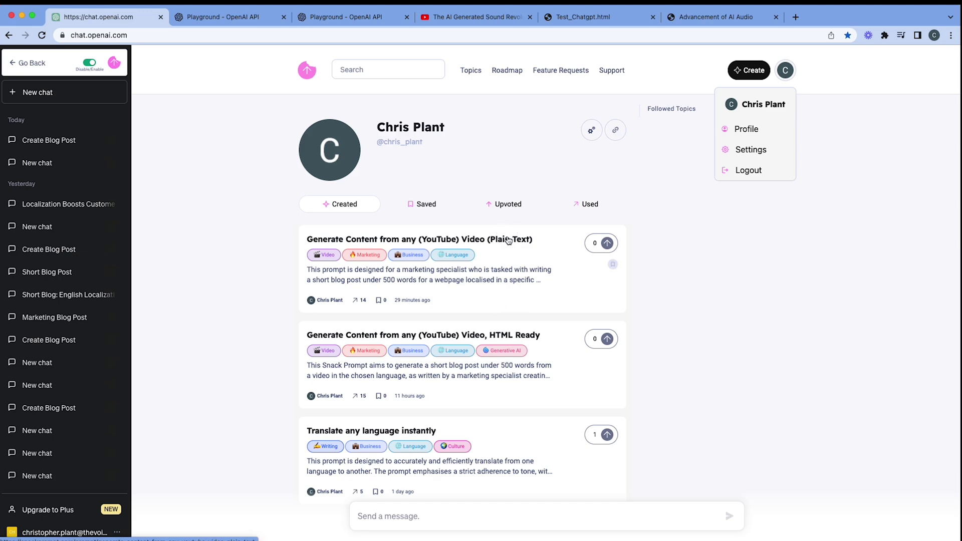
# Open the 'Generate Content from any (YouTube) Video (Plain Text)' template and review its edit form without changes
pyautogui.click(508, 241)
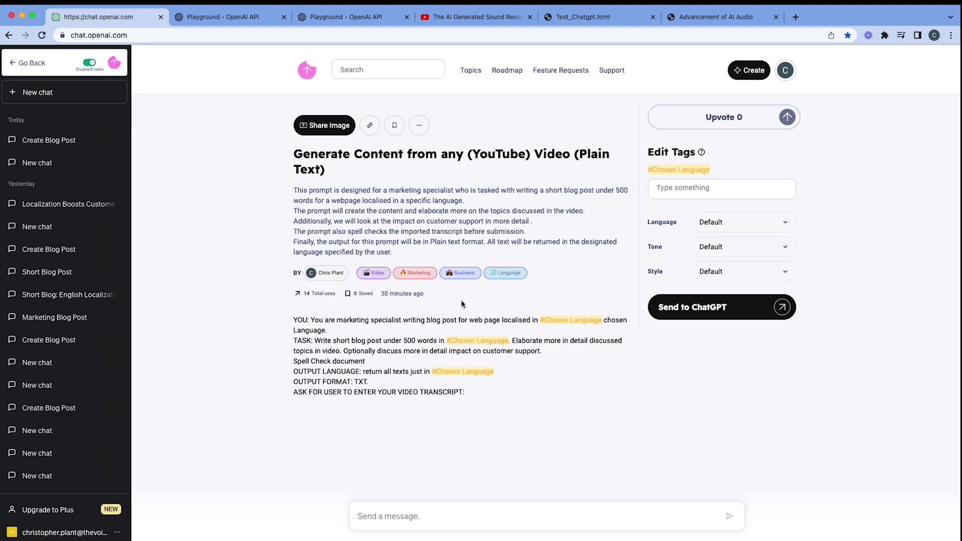
pyautogui.click(419, 125)
pyautogui.click(420, 150)
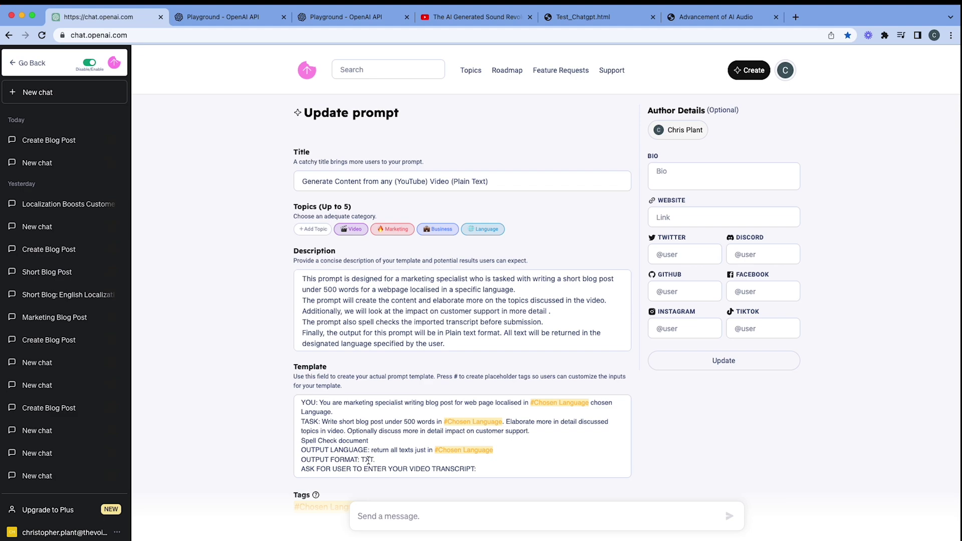
pyautogui.press('Escape')
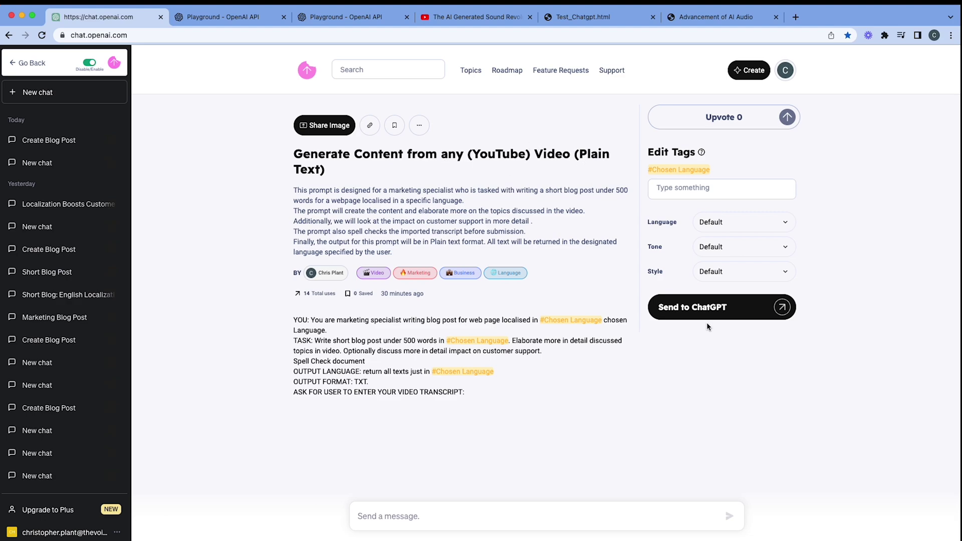
# Fill the Chosen Language tag with 'English' and send the Plain Text prompt to ChatGPT
pyautogui.click(692, 187)
pyautogui.write('English')
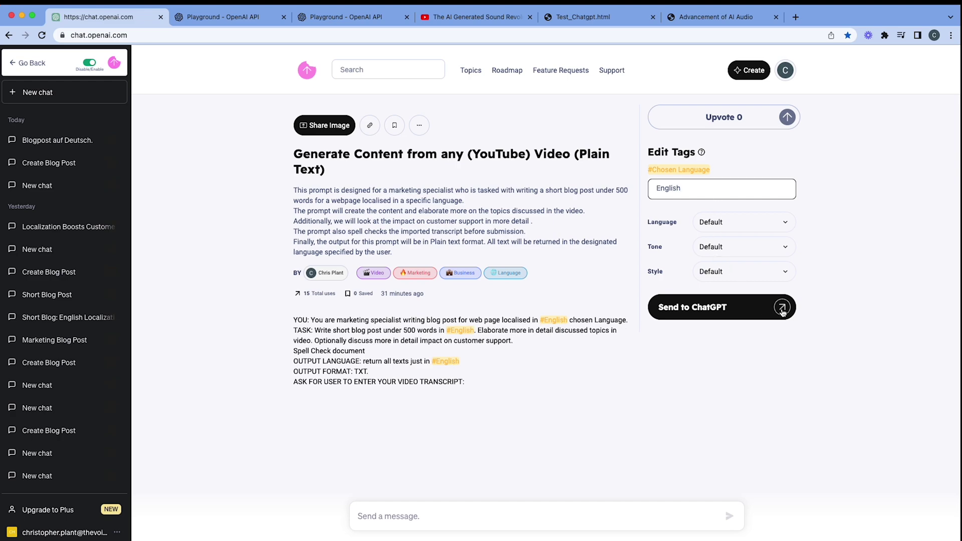
pyautogui.click(782, 309)
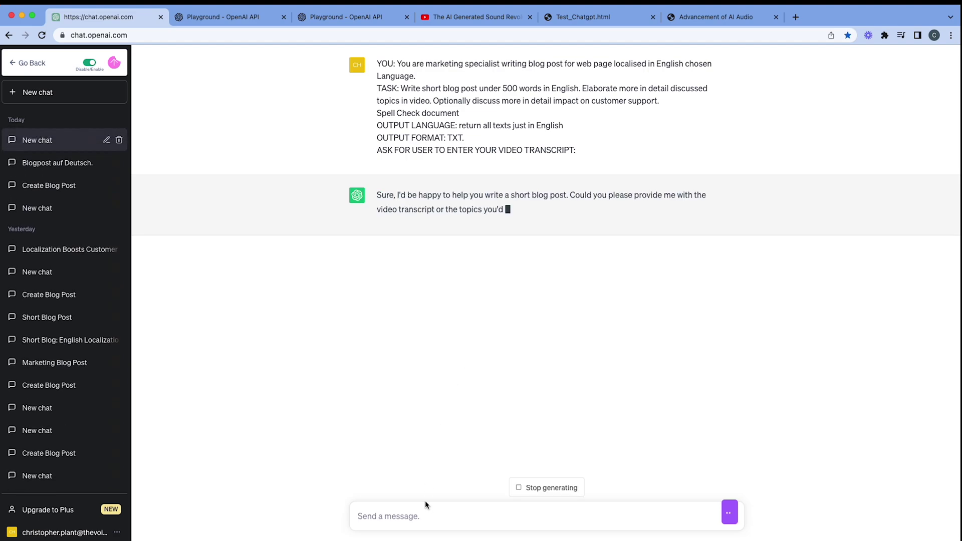
# Paste the YouTube video transcript and submit it to generate the plain-text blog post
pyautogui.press('super+v')
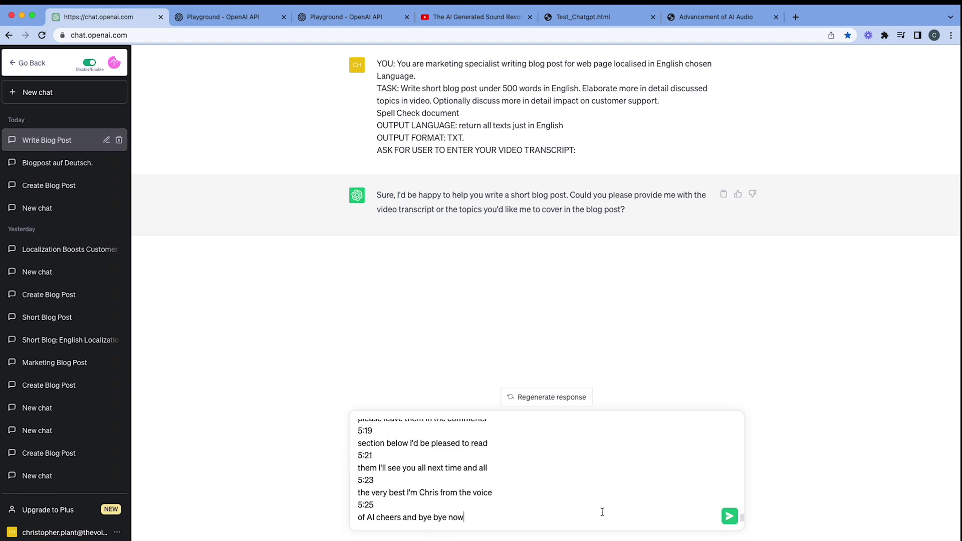
pyautogui.click(729, 516)
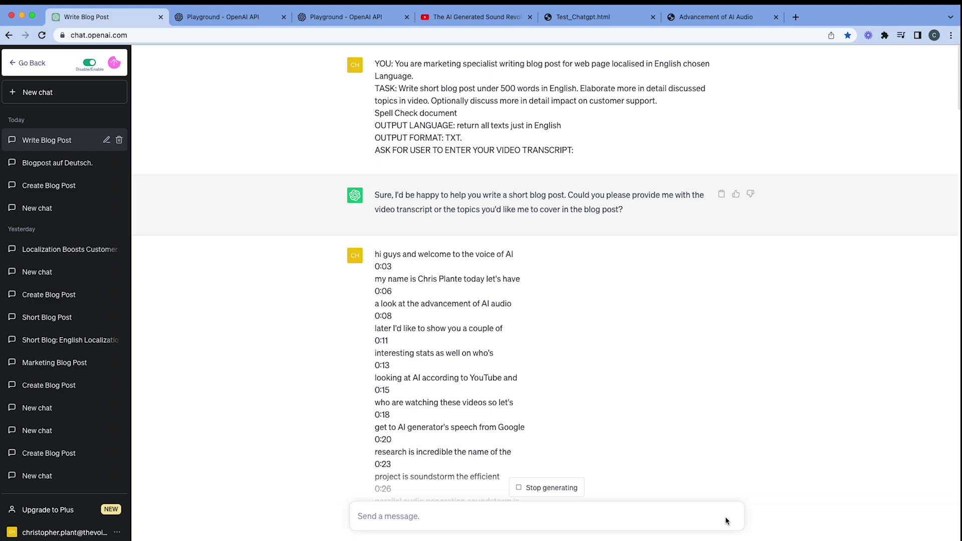
pyautogui.scroll(-15, 434, 287)
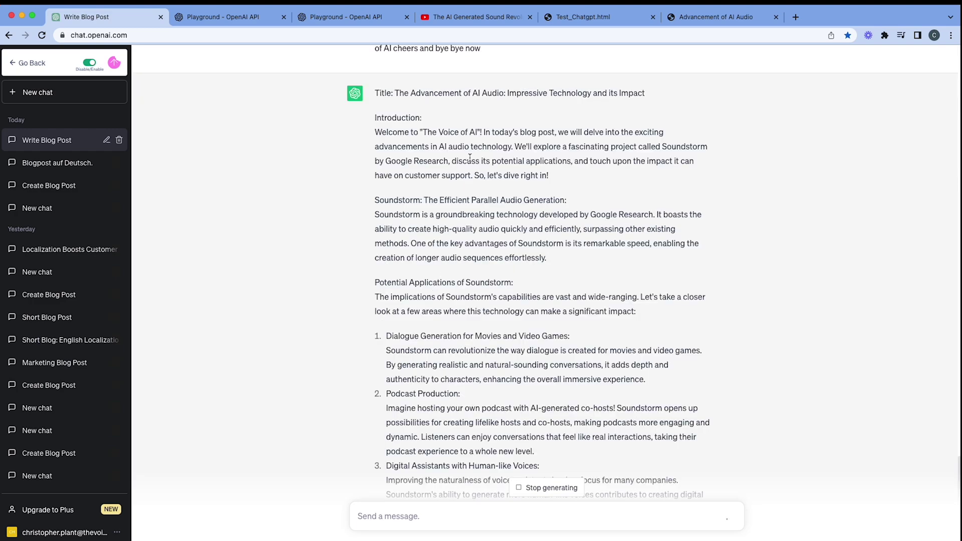